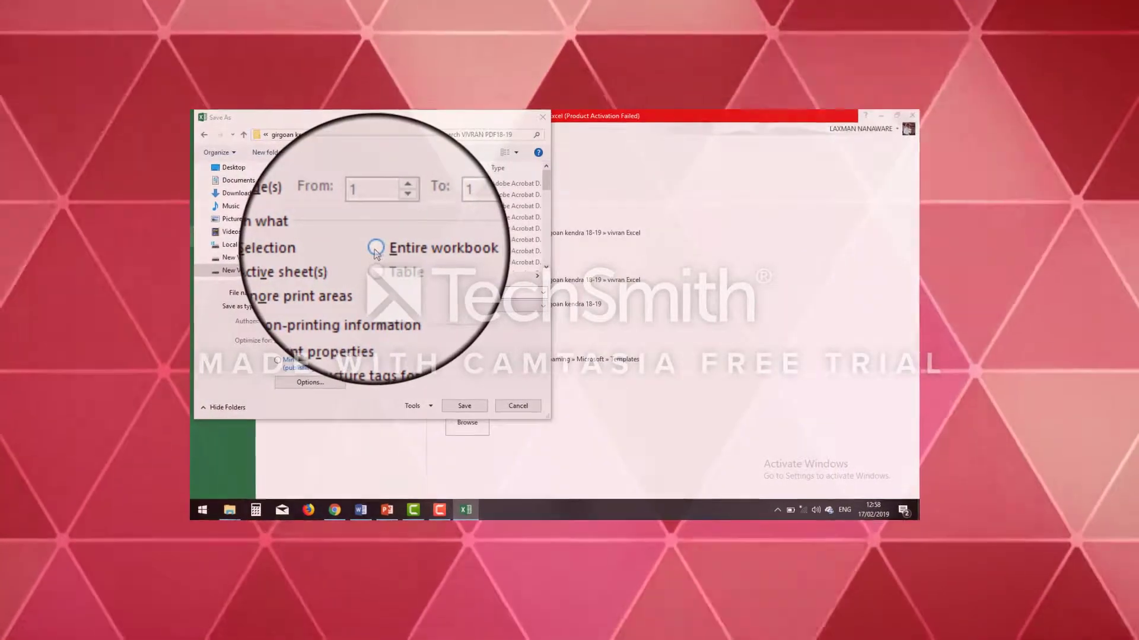
Publish the entire workbook to PDF, overwriting the existing PDF of the same name
{"action": "left_click", "coordinate": [374, 248]}
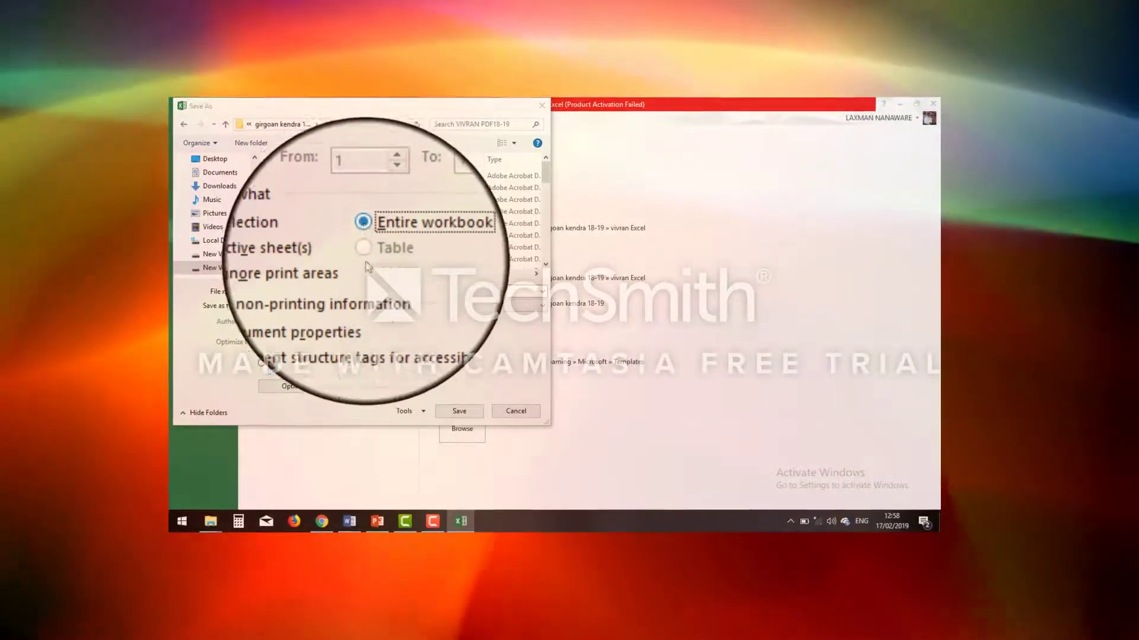
{"action": "left_click", "coordinate": [372, 320]}
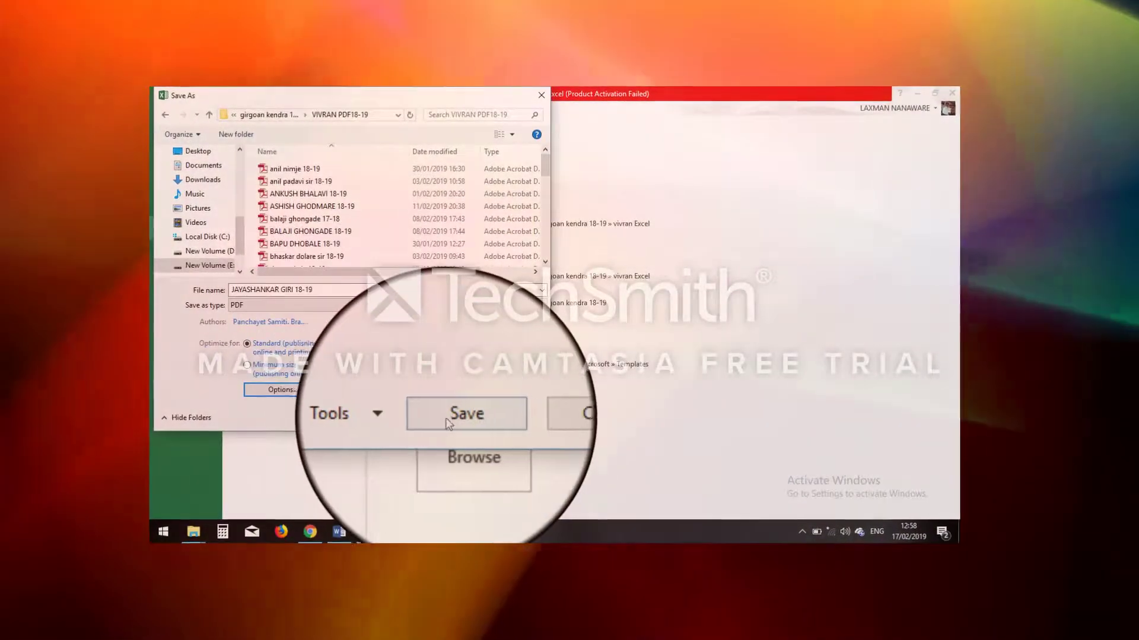
{"action": "left_click", "coordinate": [452, 420]}
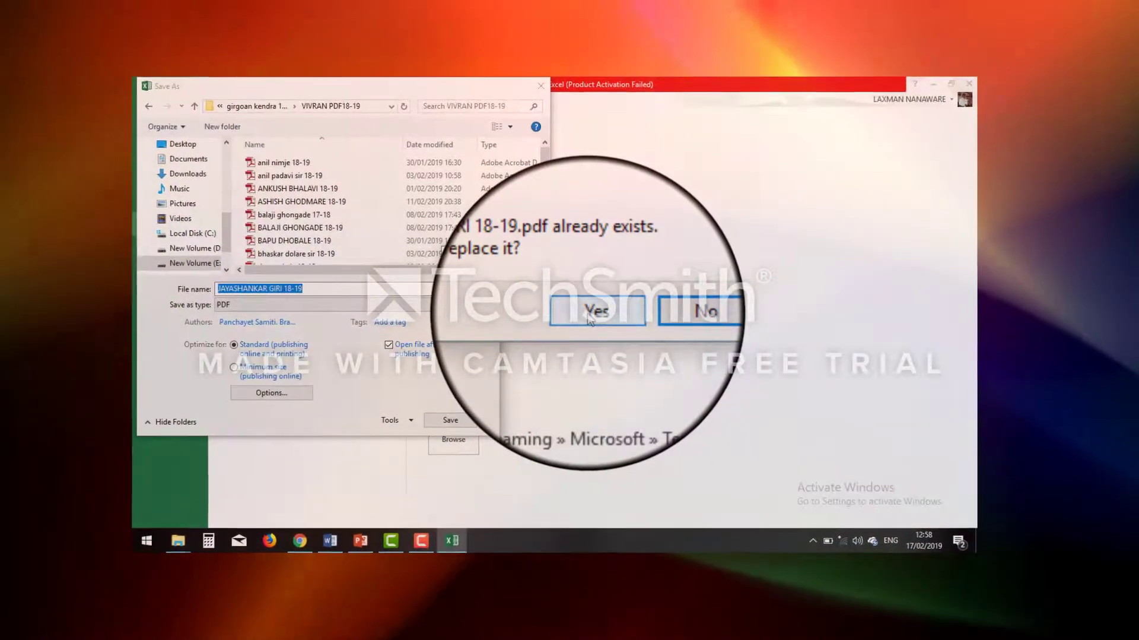
{"action": "left_click", "coordinate": [590, 319]}
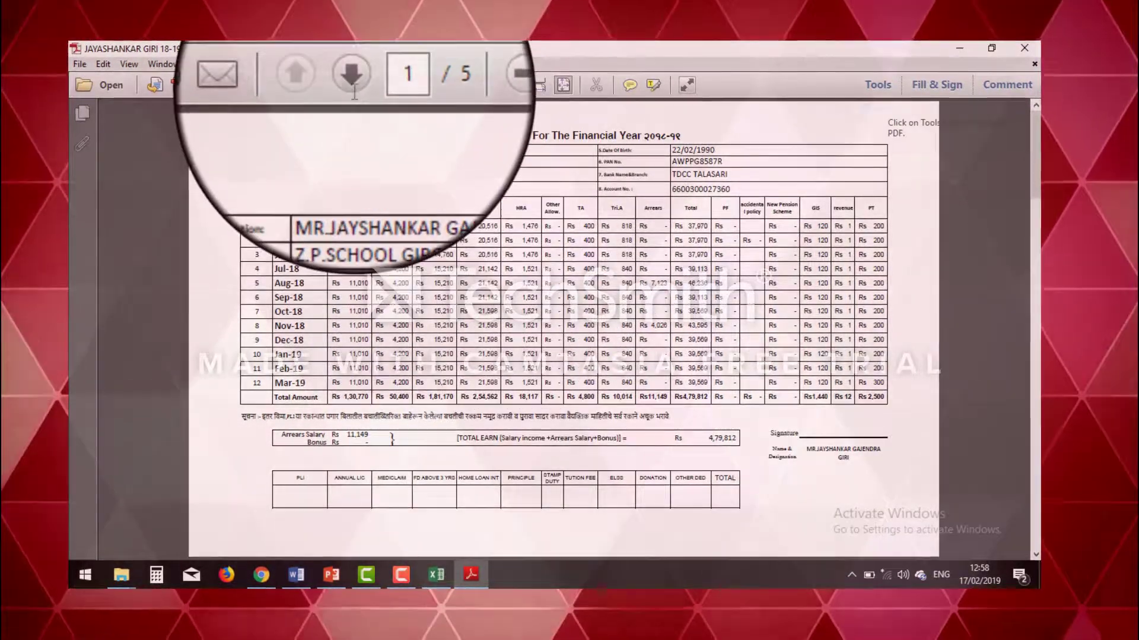
Advance the PDF to page 2, the tax computation sheet, then bring up the Word invitation
{"action": "left_click", "coordinate": [354, 85]}
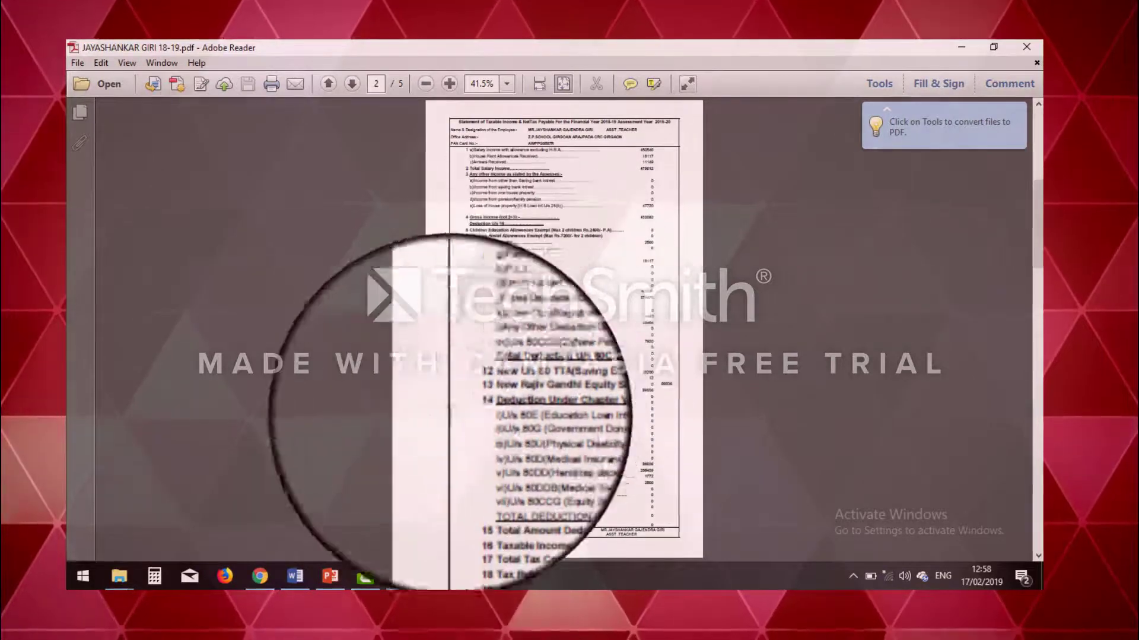
{"action": "left_click", "coordinate": [396, 576]}
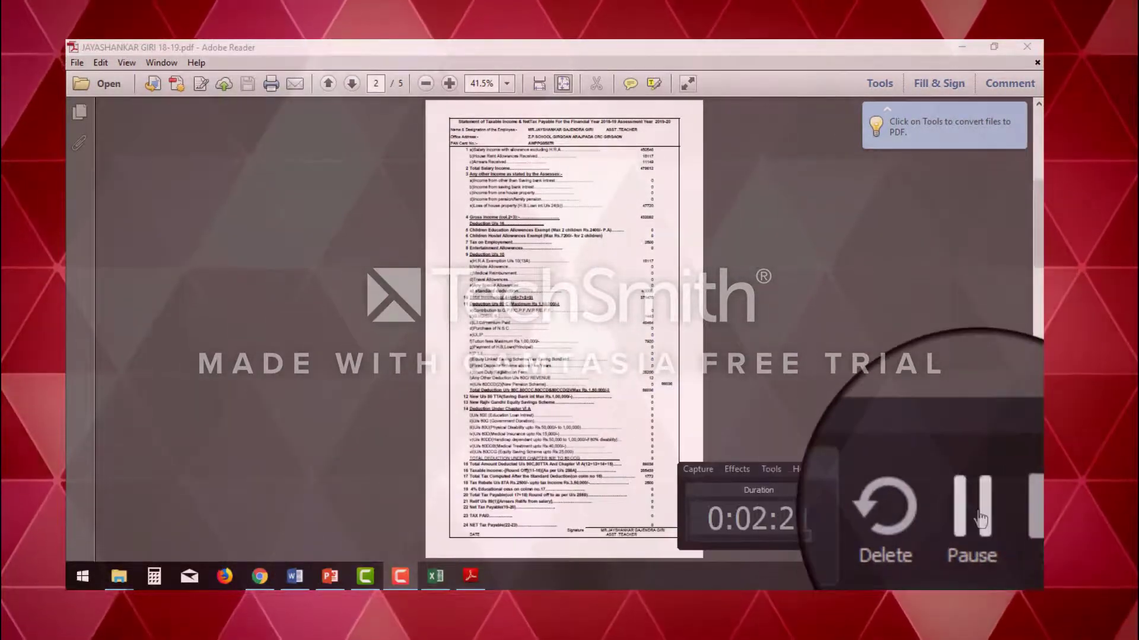
{"action": "left_click", "coordinate": [979, 519]}
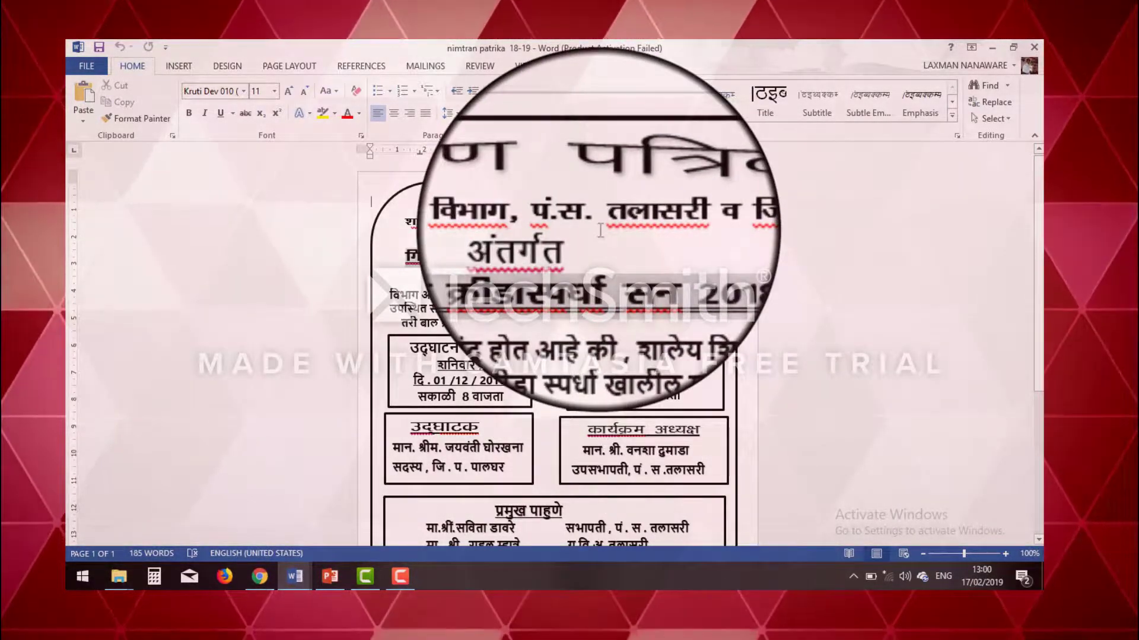
Save 'nimtran patrika 18-19' as a PDF file in the recent video-creation folder
{"action": "left_click", "coordinate": [96, 75]}
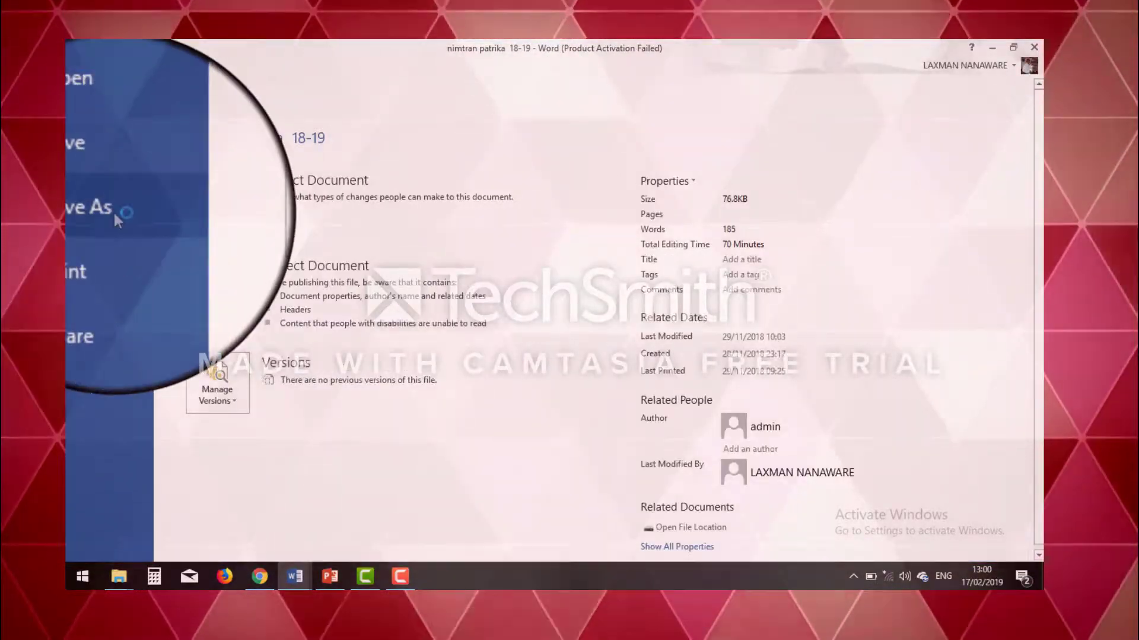
{"action": "left_click", "coordinate": [113, 212]}
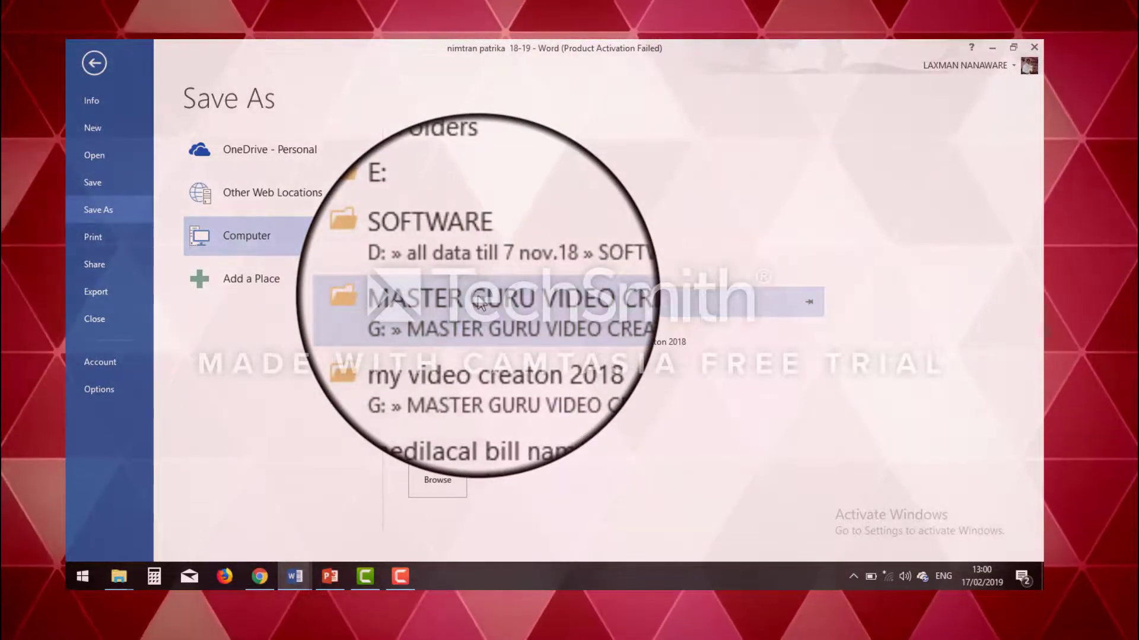
{"action": "left_click", "coordinate": [480, 303]}
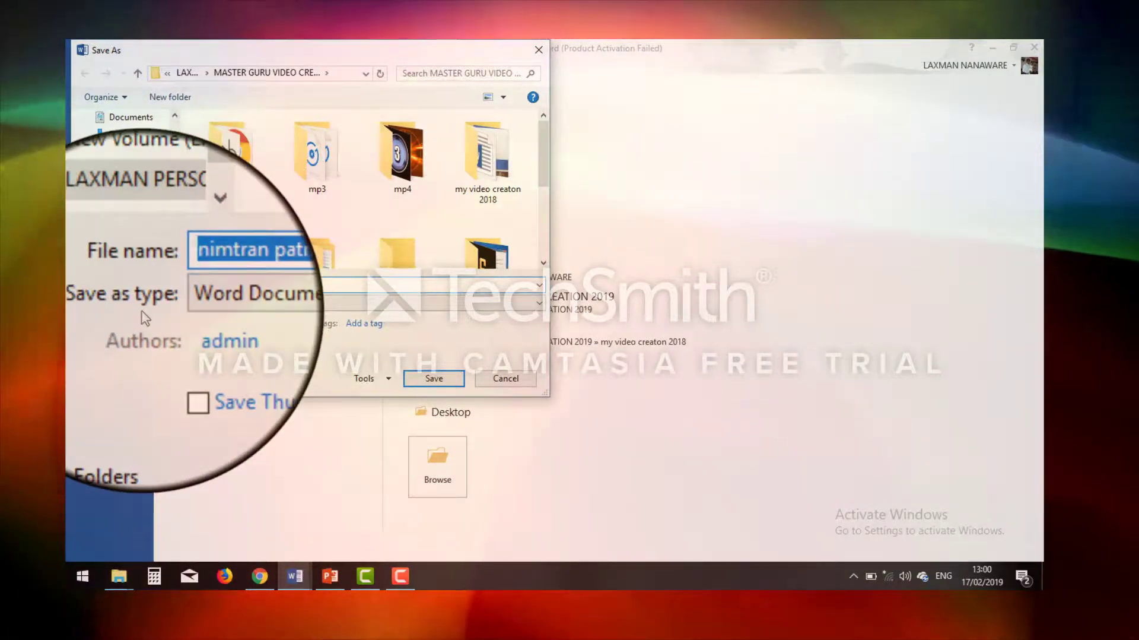
{"action": "left_click", "coordinate": [229, 306]}
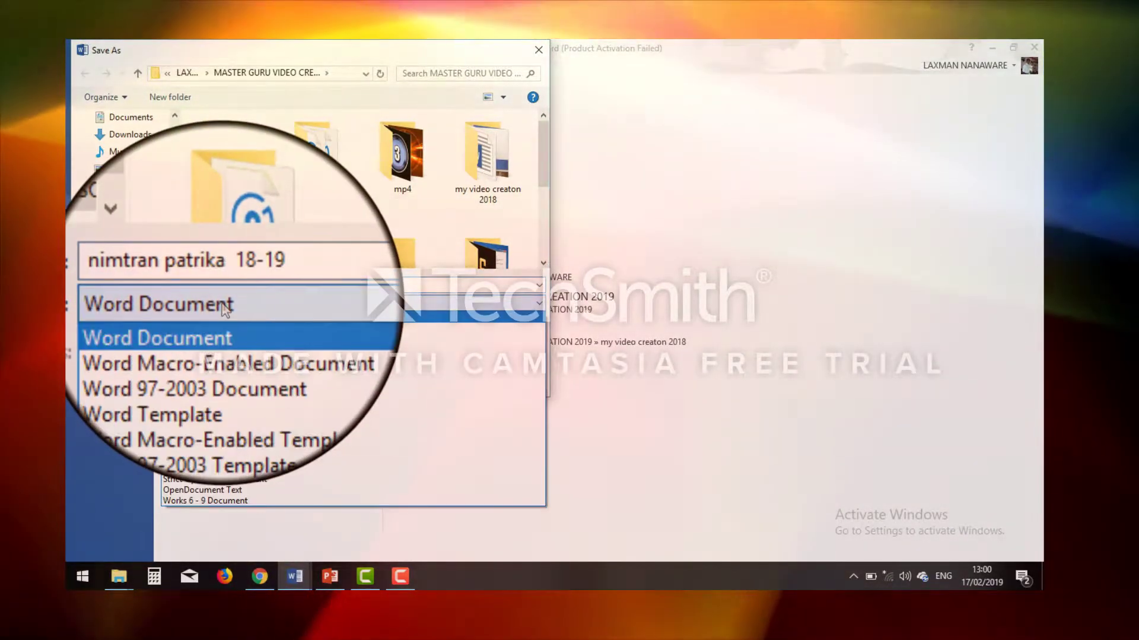
{"action": "left_click", "coordinate": [237, 381]}
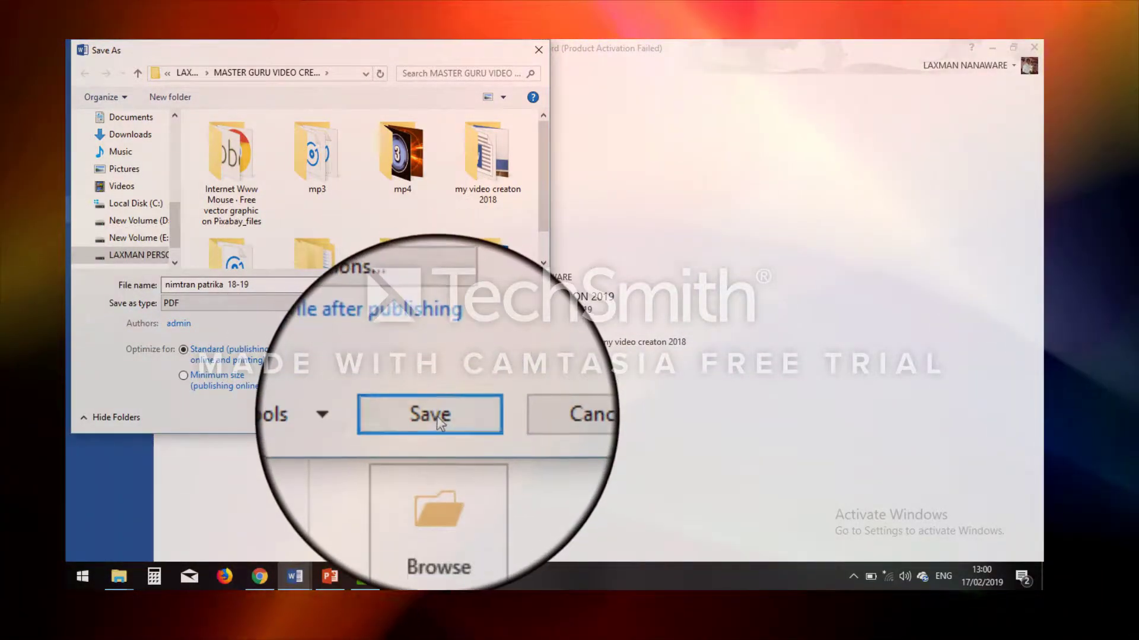
{"action": "left_click", "coordinate": [438, 418]}
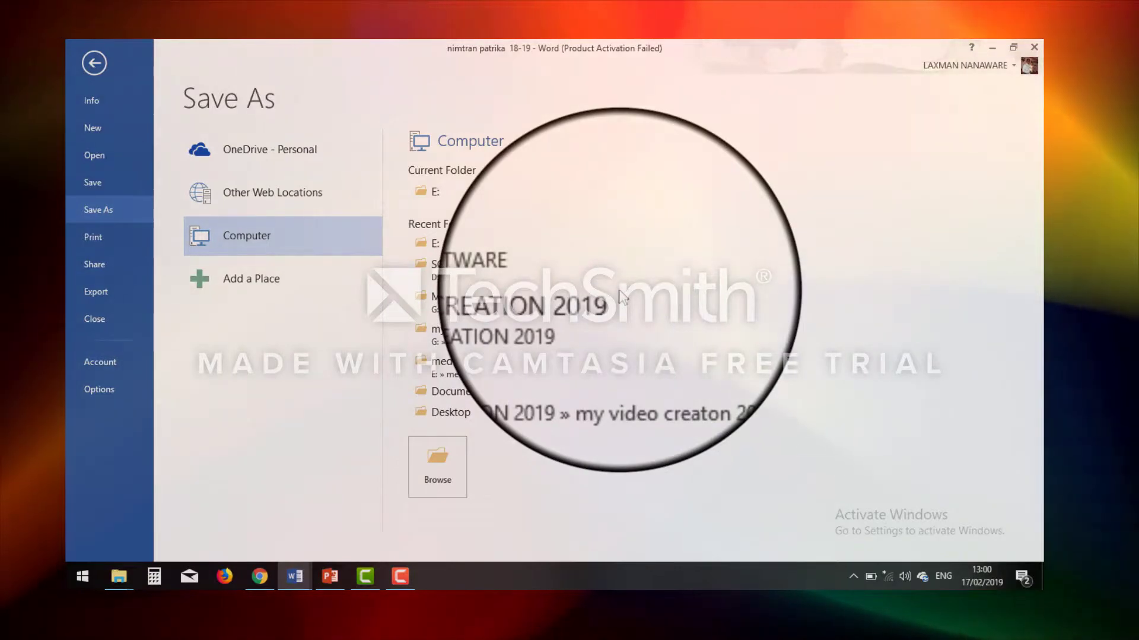